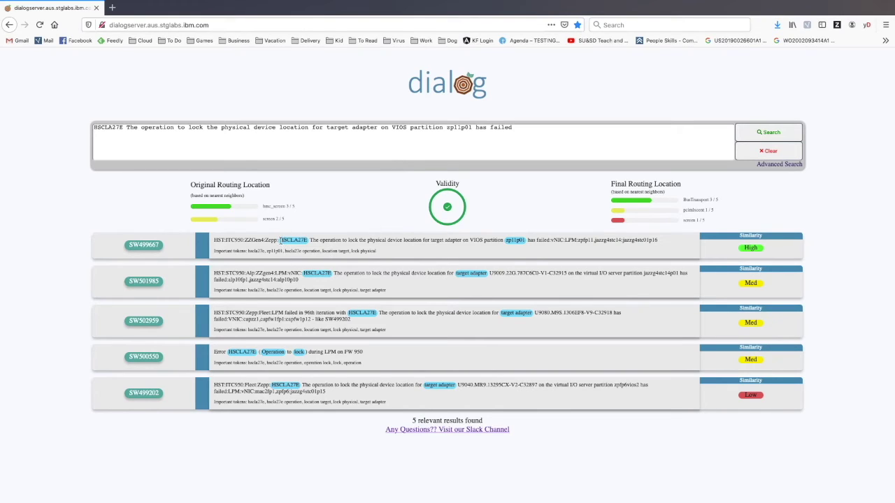
- Compare the query's wording with the summaries and important tokens of similar defects SW499667, SW501985 and SW499202
drag(310, 241, 531, 241)
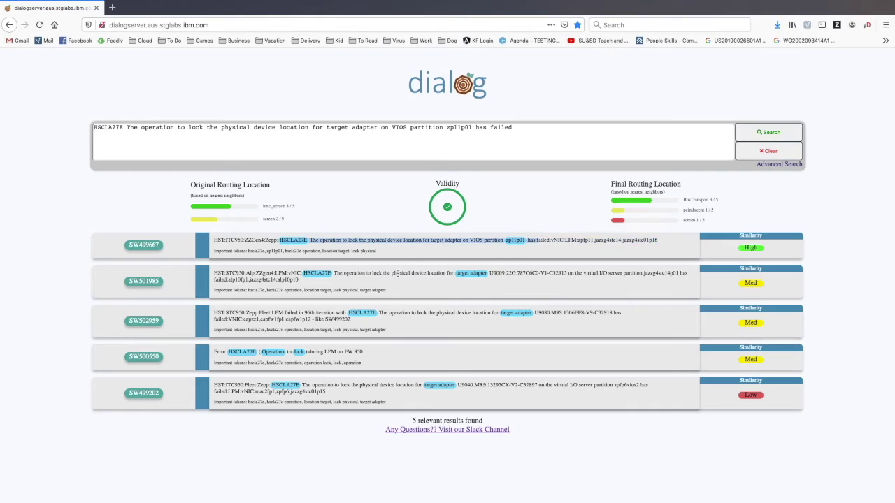
drag(305, 273, 390, 282)
click(432, 274)
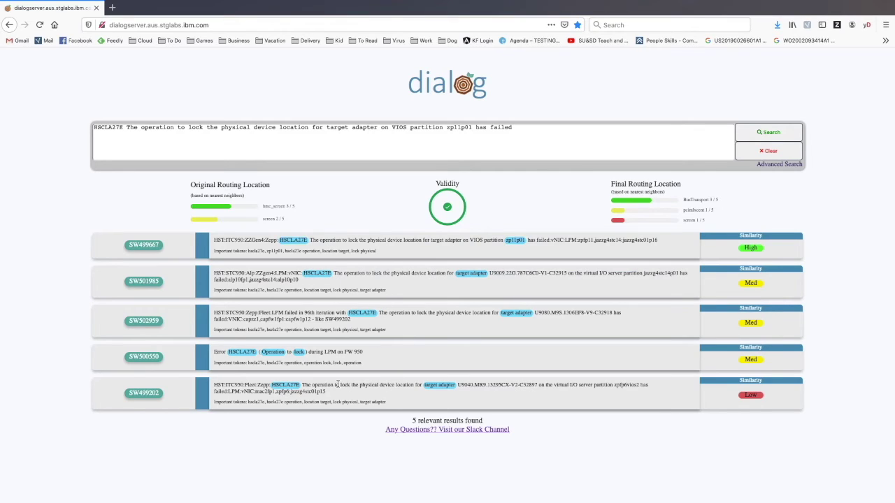
triple_click(316, 385)
click(402, 397)
triple_click(394, 409)
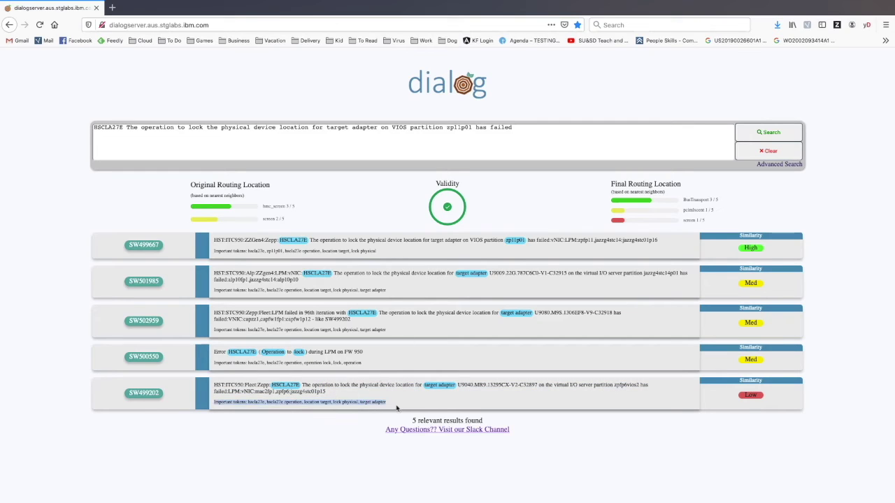
click(361, 398)
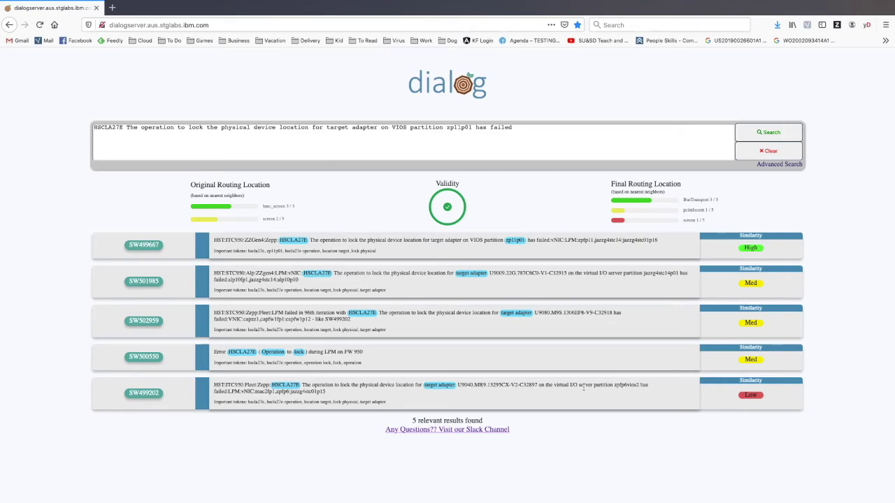
triple_click(294, 386)
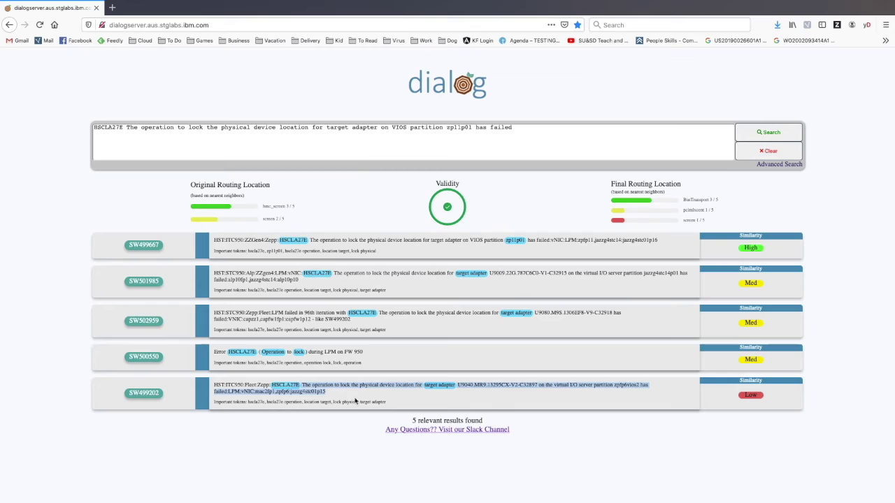
click(349, 397)
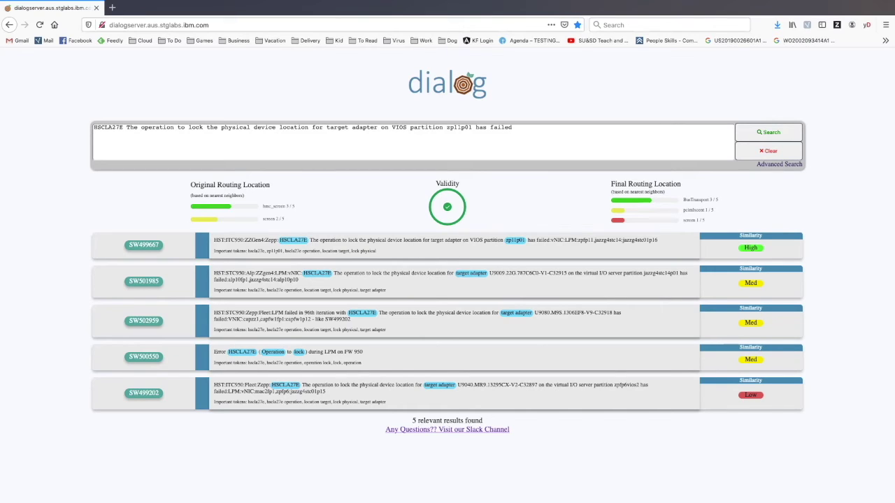
- Search for "Unit Check Controller Inject Reported SRC B700C002,BC10E504,B2006017,B2001281,B700C003:HMS" and check the matching summary of SW499804
double_click(460, 139)
key(ctrl+a)
text(Unit Check Controller Inject Reported SRC B700C002,BC10E504,B2006017,B2001281,B700C003:HMS)
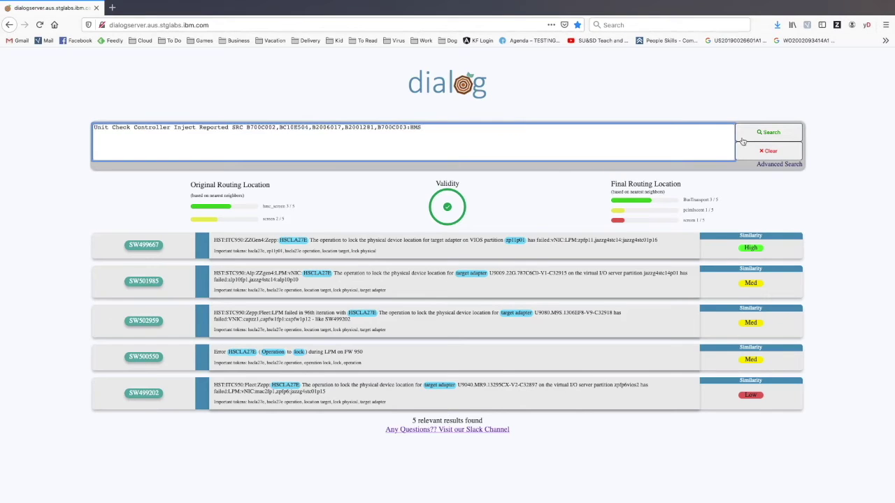
click(768, 138)
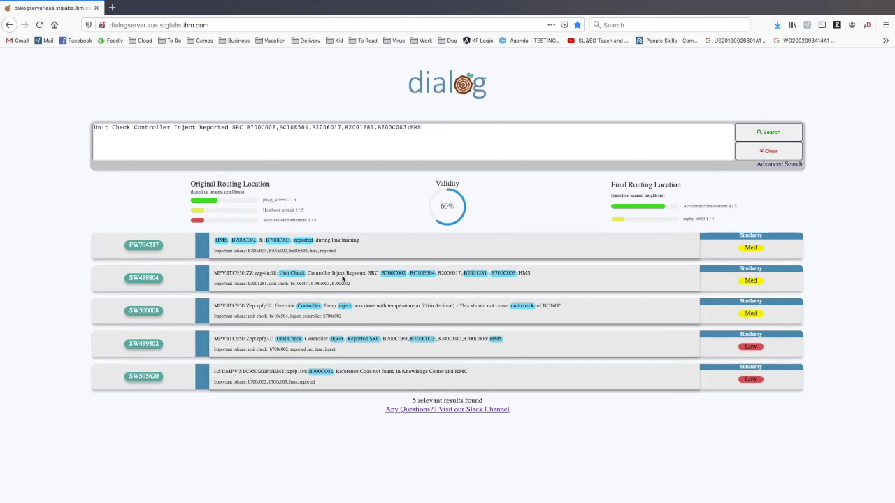
drag(281, 276, 553, 284)
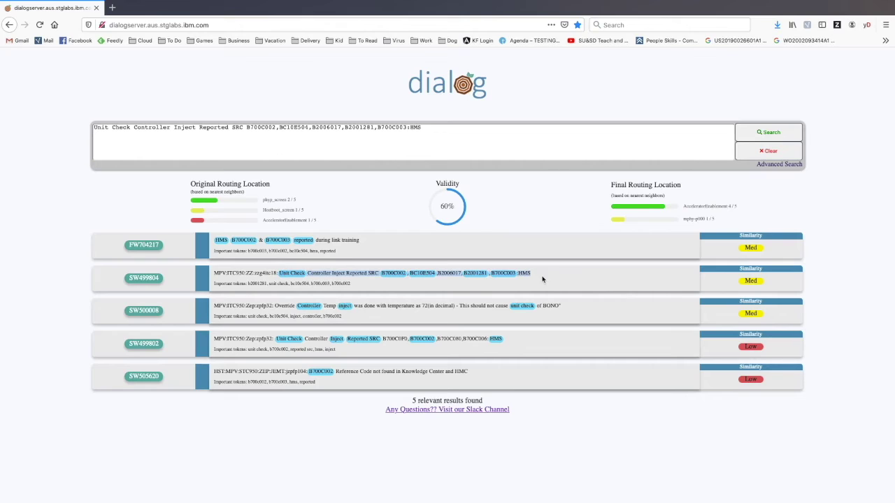
click(544, 276)
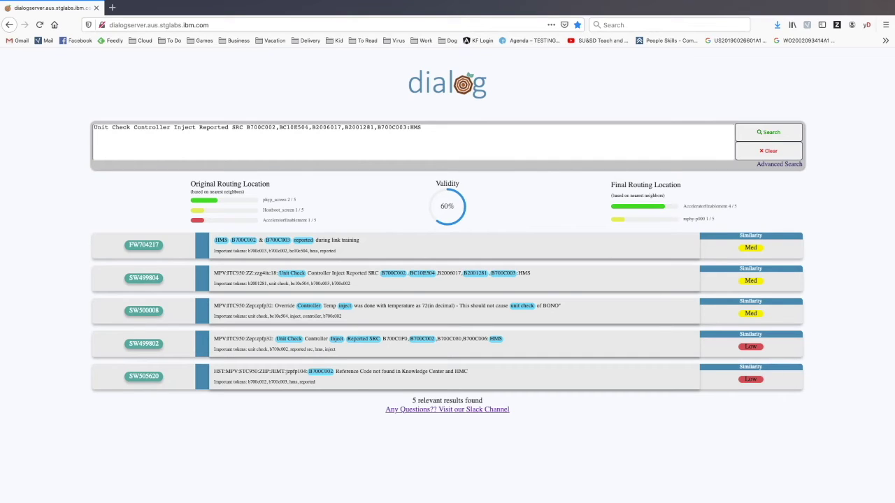
- Search for "During RR operation after every IPL system reported SRC B7006A8B /B7006A20" and check the summary and similarity of SW504663
double_click(417, 144)
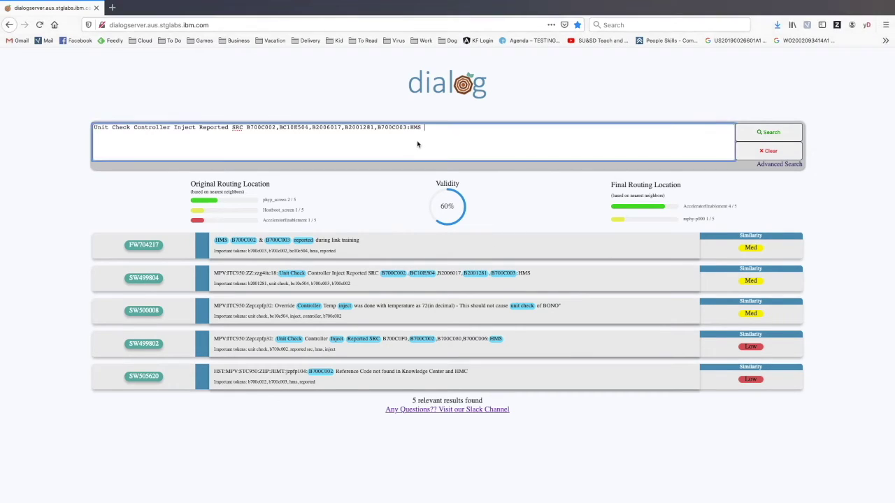
key(ctrl+a)
text(During RR operation after every IPL system reported SRC B7006A8B /B7006A20)
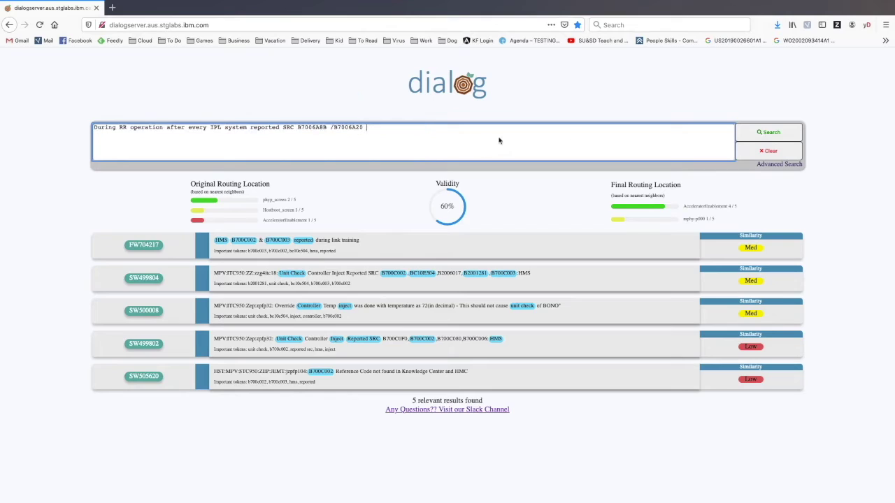
key(Return)
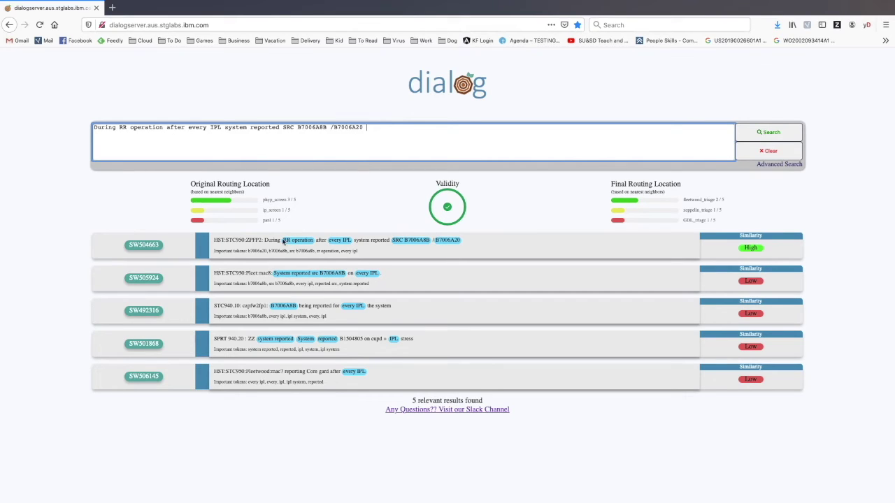
click(284, 243)
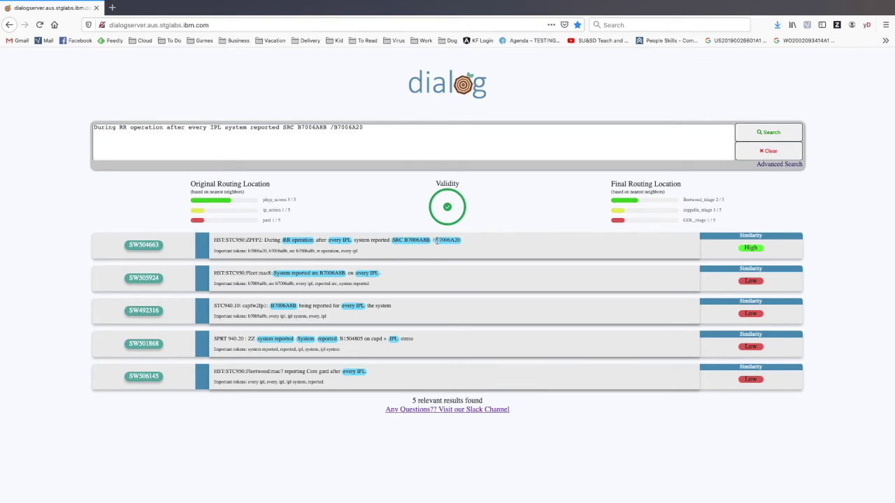
drag(263, 239, 469, 245)
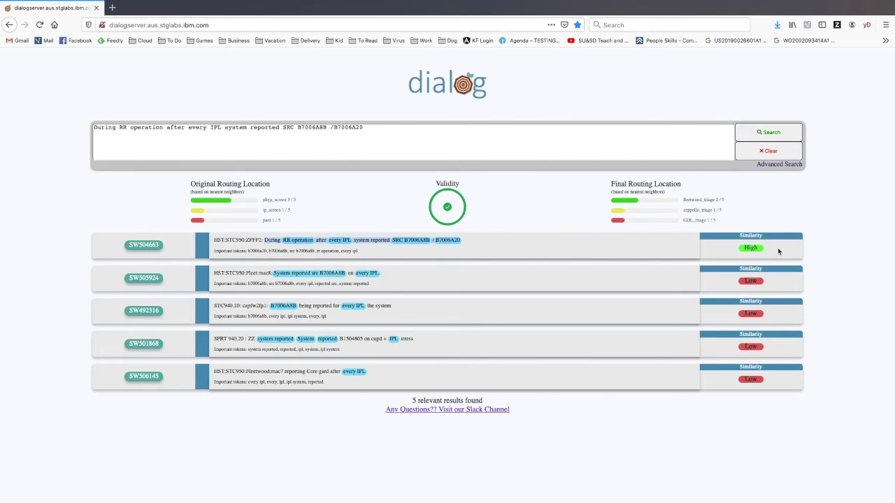
click(474, 252)
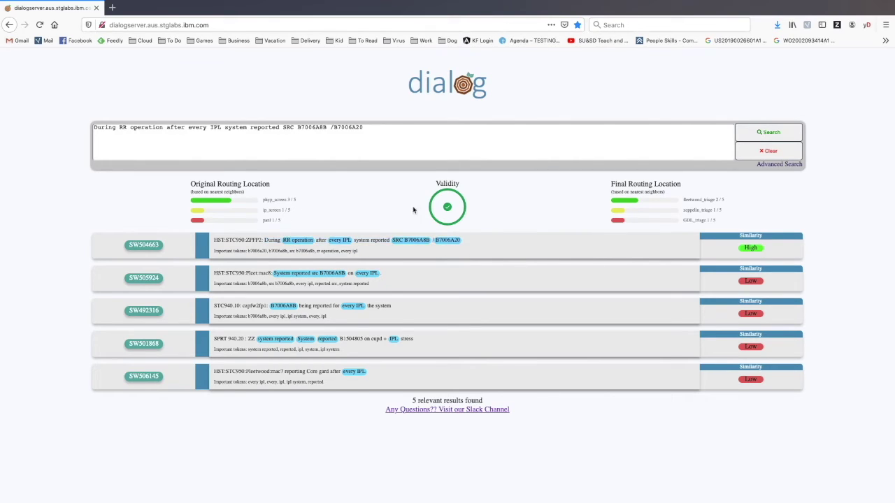
- Show the advanced search options and set the weight of the token b7006a8b to 2.0
click(782, 165)
double_click(308, 127)
click(478, 196)
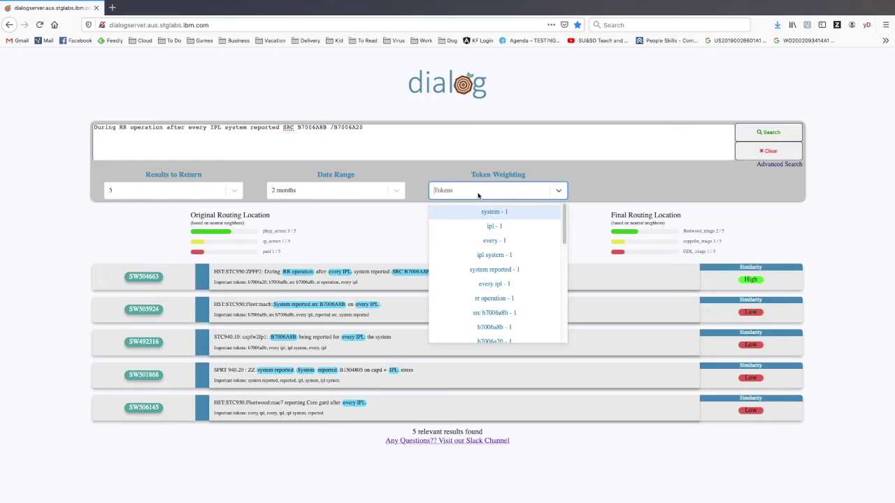
scroll(502, 246, down, 1)
scroll(504, 244, down, 1)
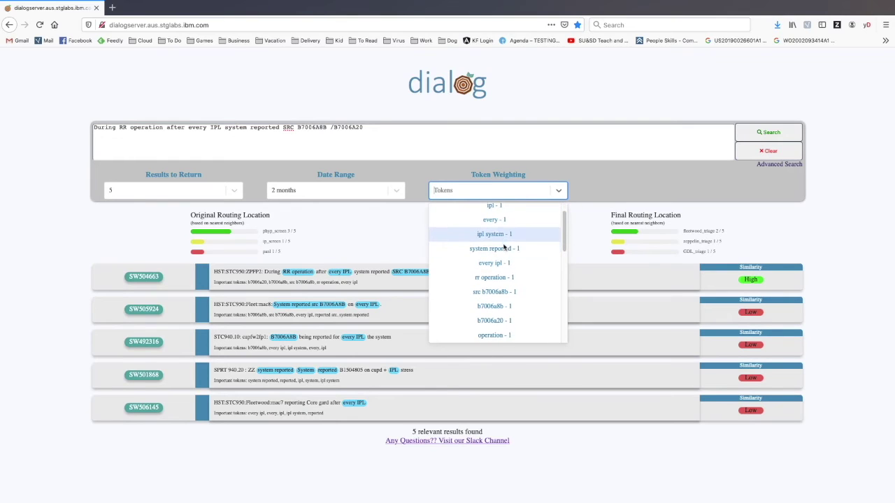
click(510, 308)
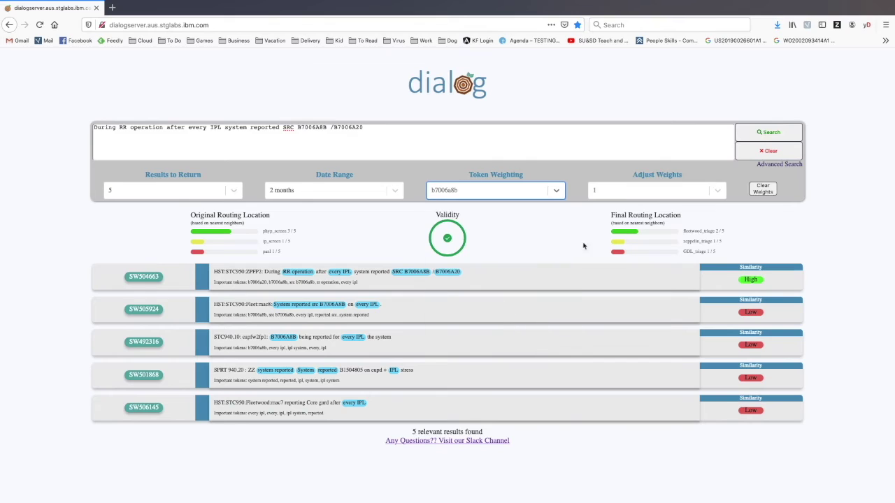
click(621, 196)
scroll(635, 290, down, 1)
scroll(635, 290, down, 5)
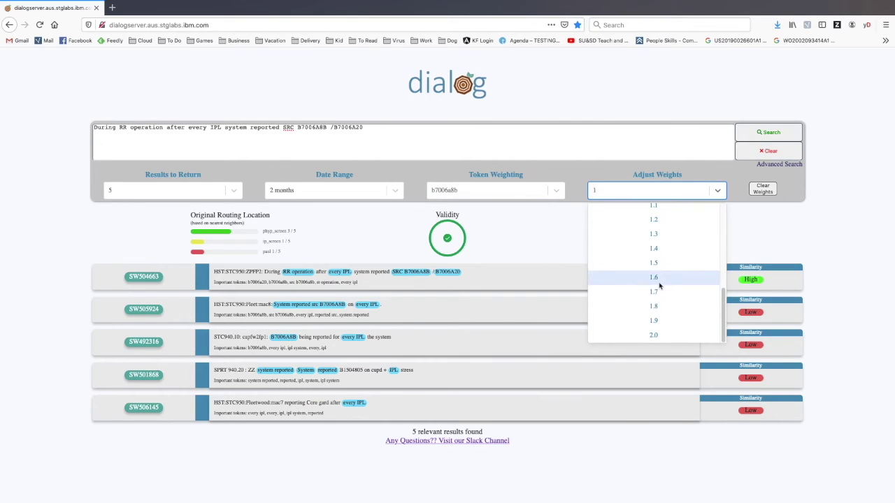
click(654, 336)
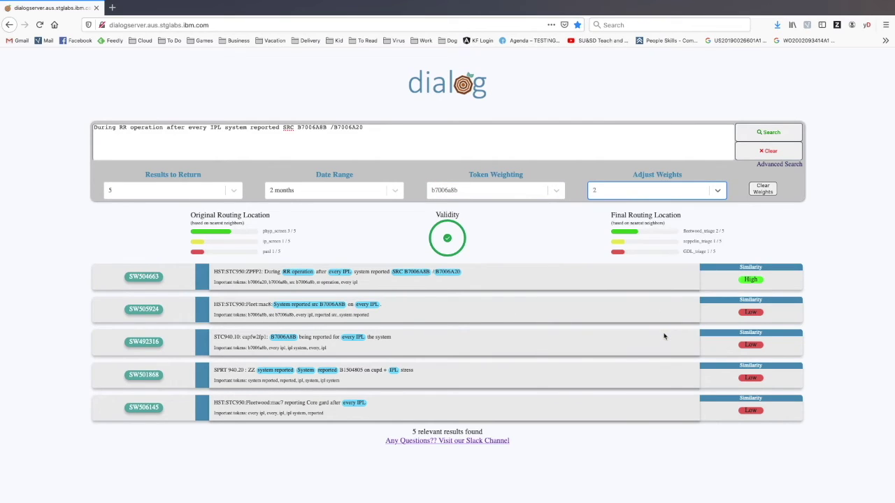
- Set the weight of the token rr operation to 0.0 and rerun the search with the adjusted weights
click(124, 124)
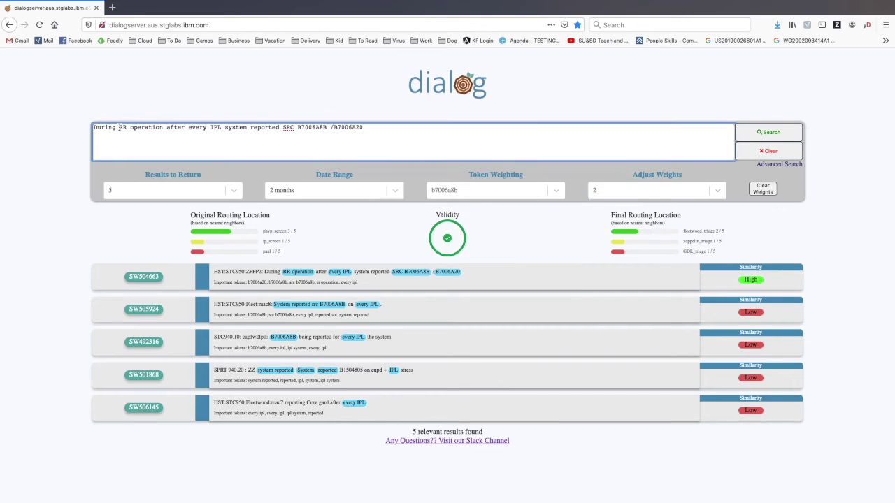
click(519, 195)
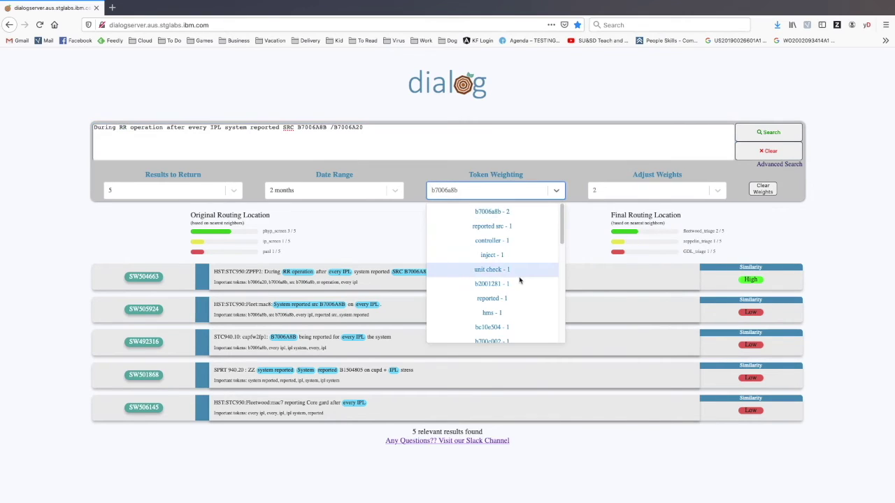
scroll(519, 277, down, 5)
scroll(518, 277, down, 6)
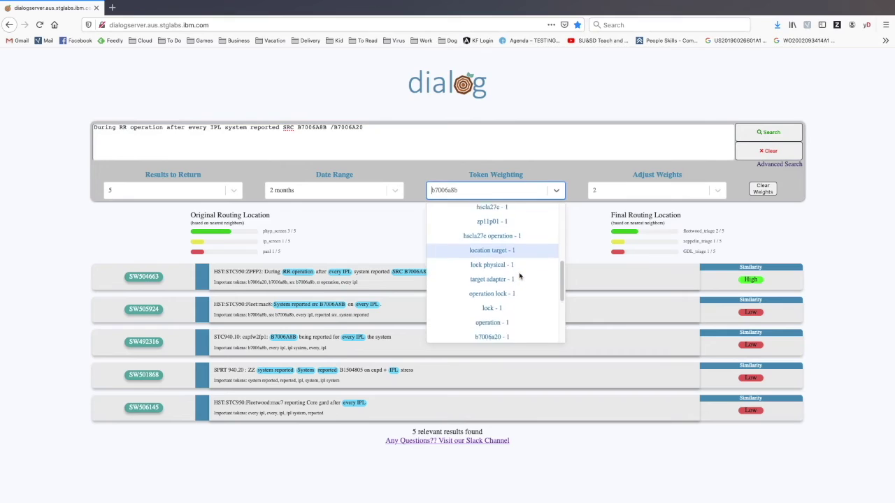
click(508, 251)
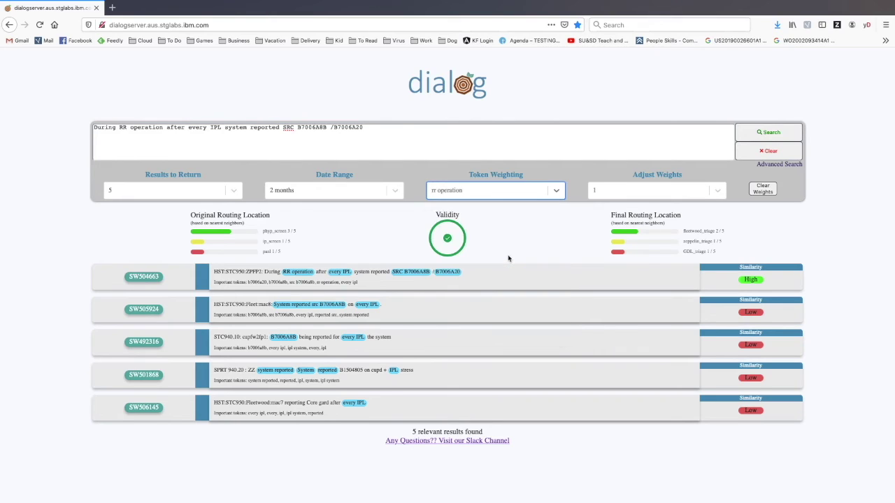
click(646, 193)
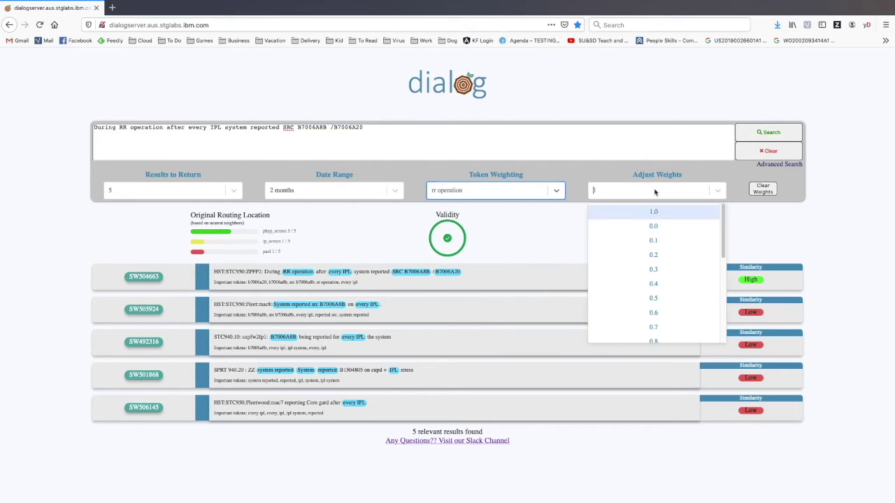
click(655, 226)
click(757, 136)
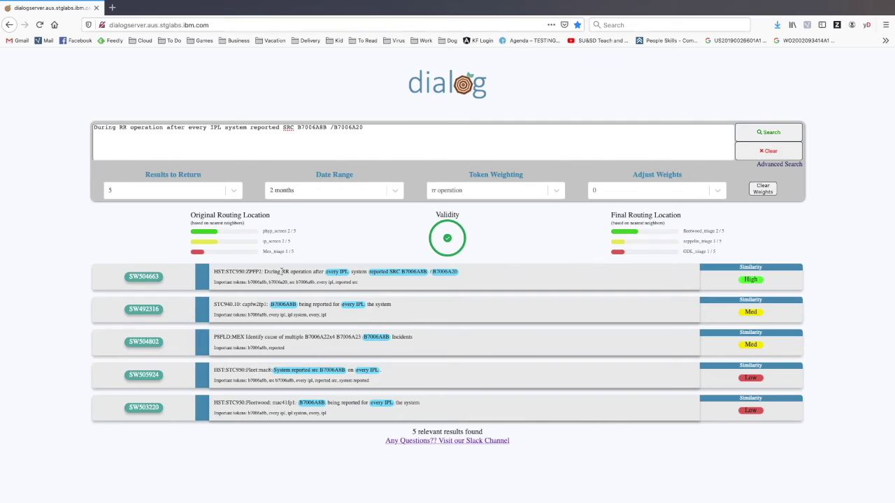
- Check whether the phrase "RR operation" is still marked as a matched token in the summary of SW504663
drag(283, 272, 301, 275)
click(284, 273)
drag(281, 271, 314, 272)
click(360, 328)
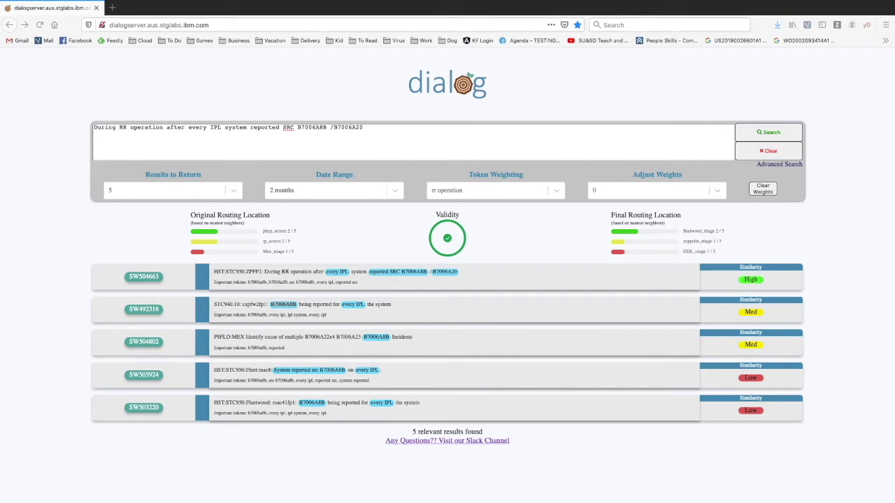
- Search for "LPAR Virtual Storage page is auto refreshing multiple times with error text as "An internal error occurred while processing the data""
click(344, 152)
double_click(344, 144)
key(super+a)
text(LPAR Virtual Storage page is auto refreshing multiple times with error text as "An internal error occurred while processing the data")
click(770, 133)
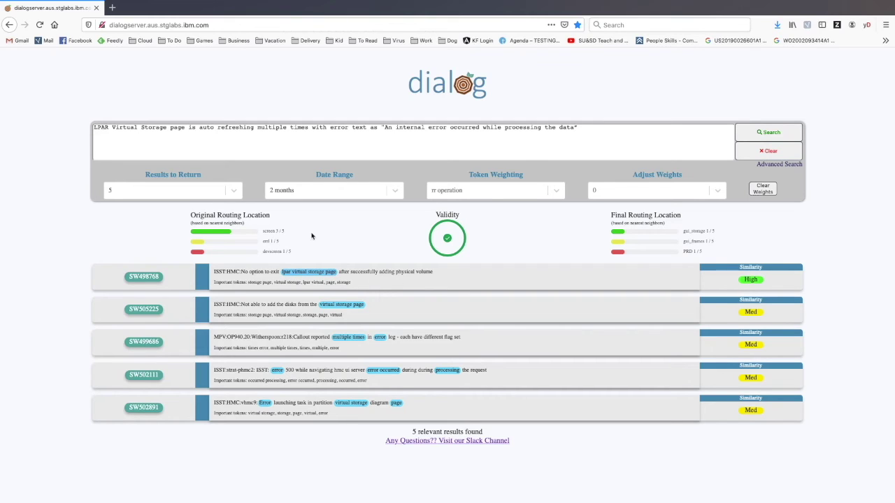
drag(185, 128, 96, 128)
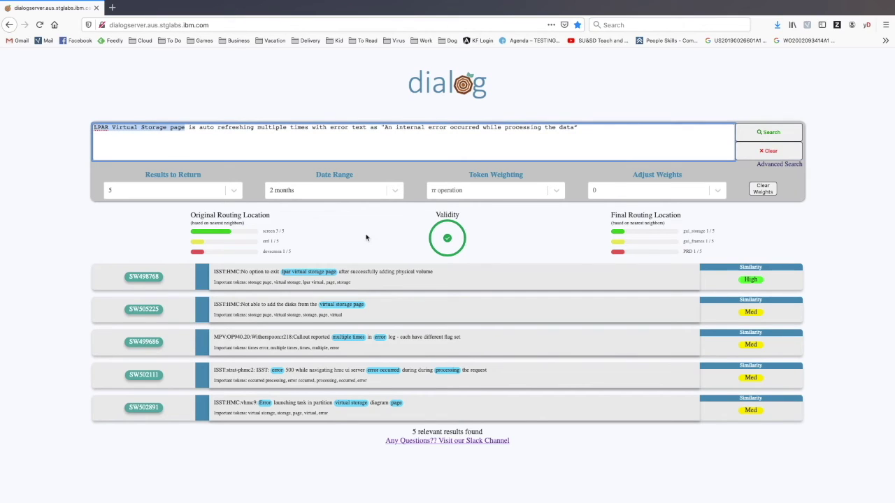
- Extend the date range to 6 months and rerun the search
click(367, 195)
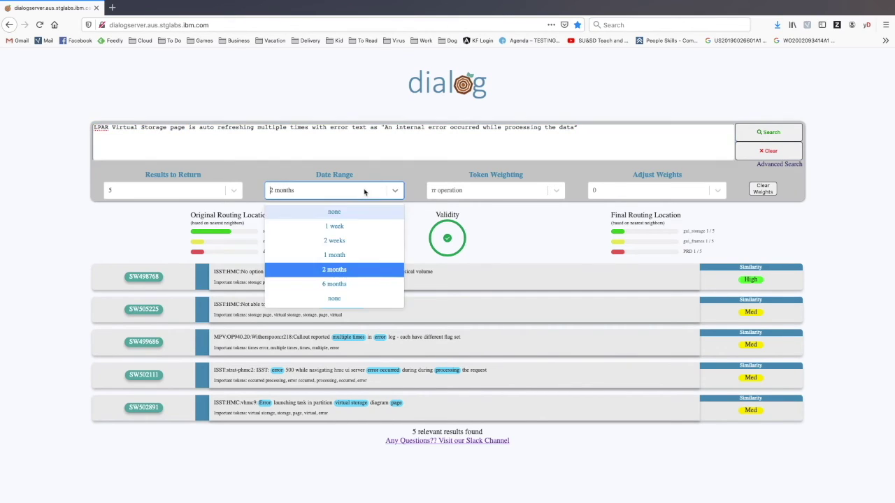
click(333, 284)
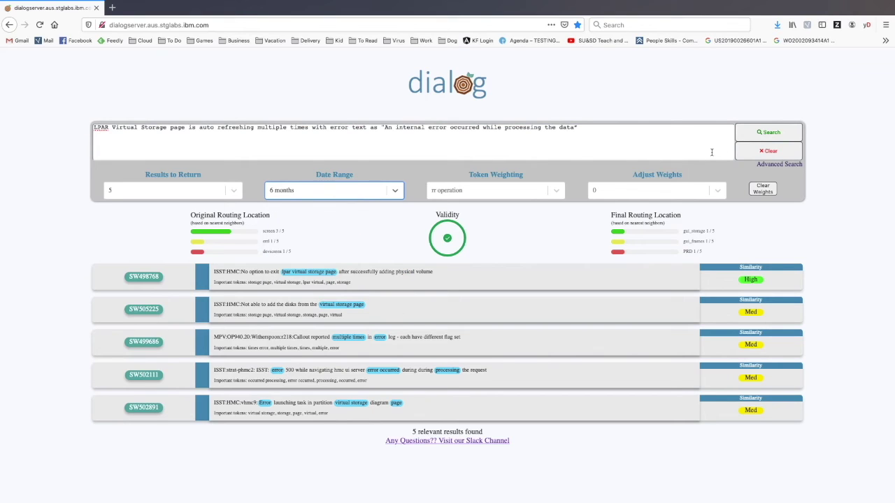
click(771, 137)
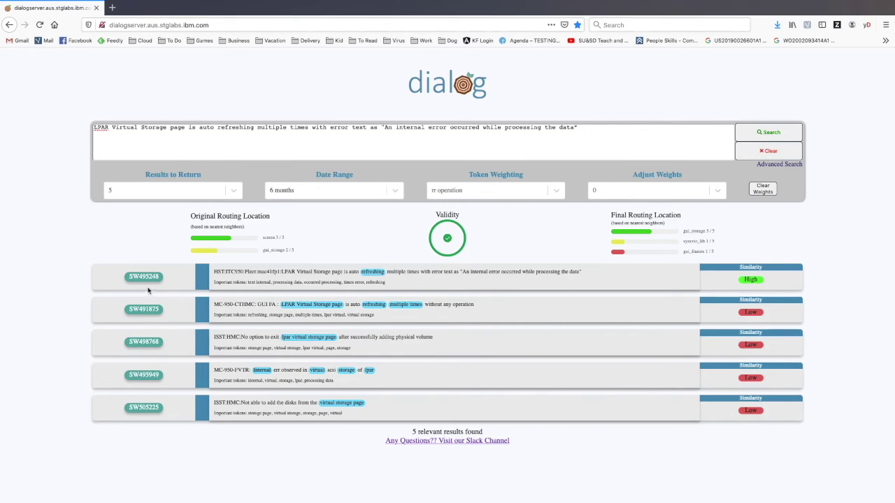
- Examine the summary of SW495248 and compare the leading original routing location with the leading final routing location
drag(284, 271, 595, 275)
click(550, 277)
drag(264, 238, 285, 238)
drag(683, 232, 704, 232)
click(713, 234)
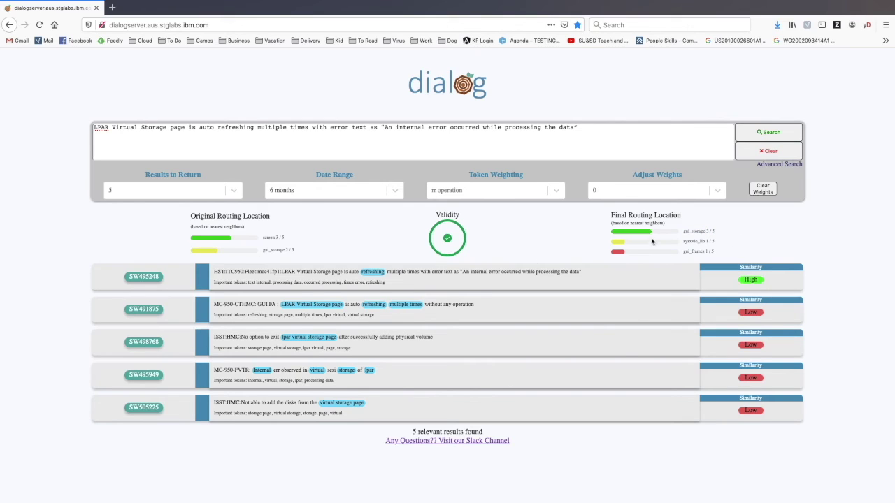